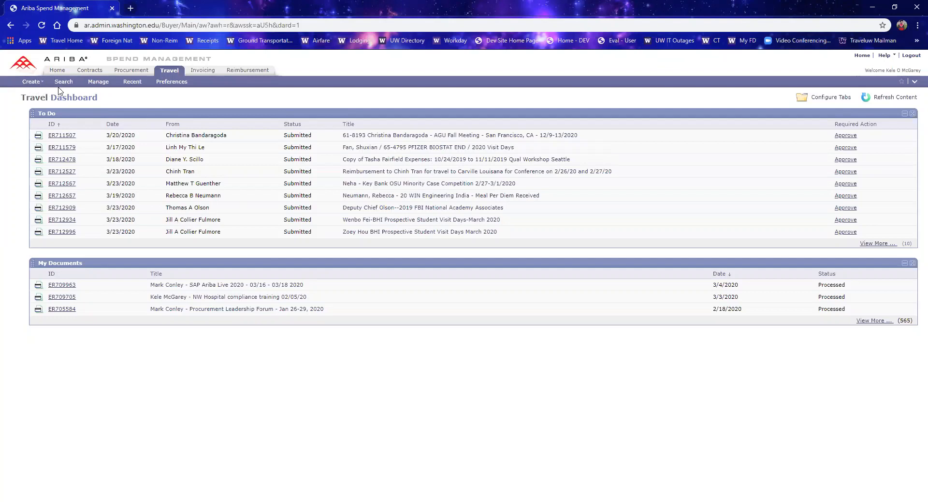
Step: Create a new Travel Profile request
left_click(30, 82)
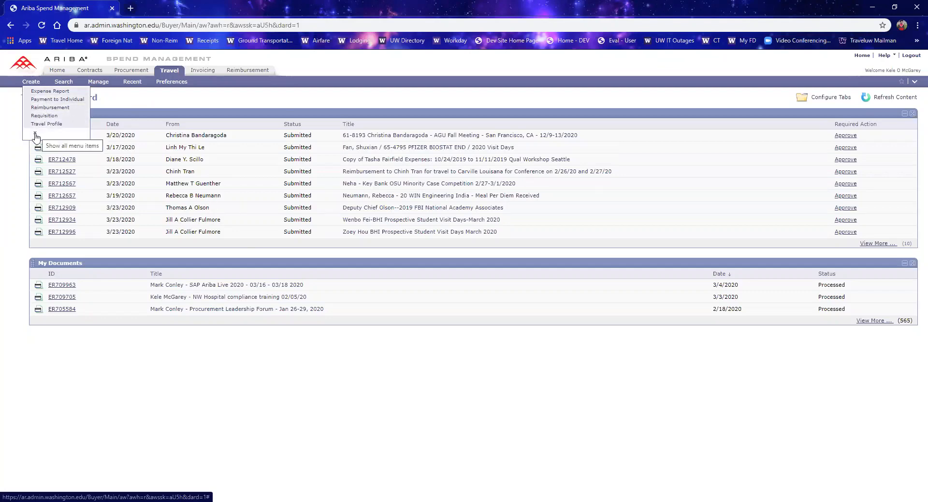
left_click(35, 138)
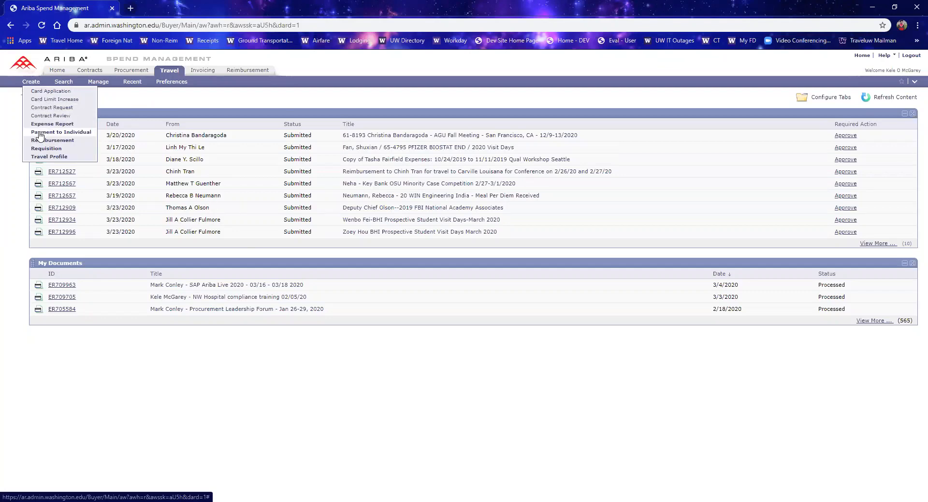
left_click(42, 158)
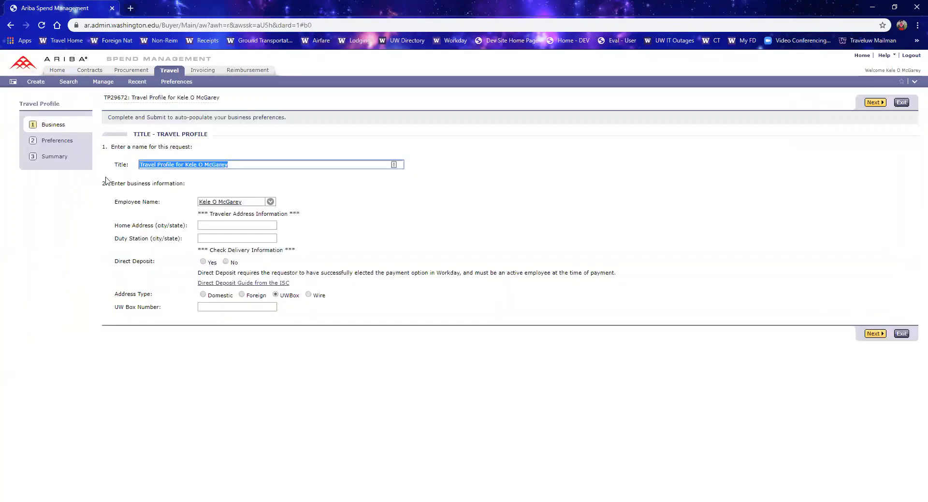
left_click(343, 217)
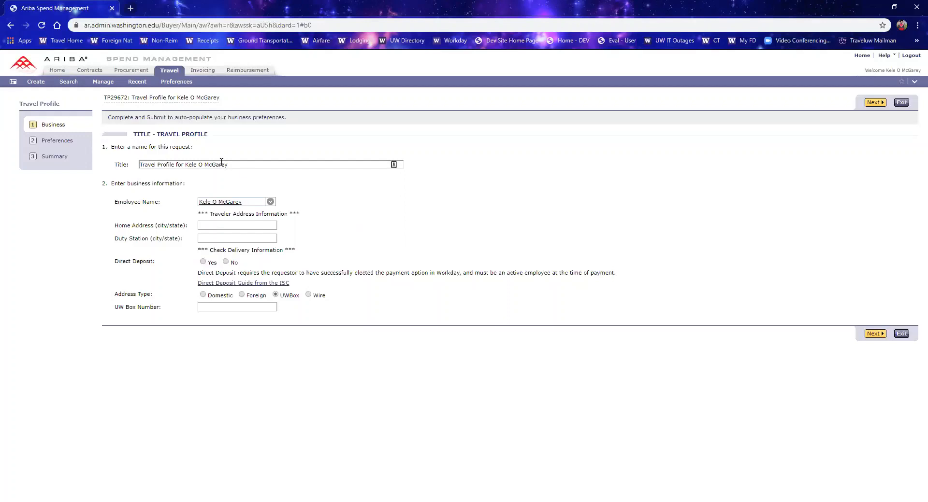
mouse_move(230, 164)
left_mouse_down()
mouse_move(186, 165)
mouse_move(219, 165)
left_mouse_up()
left_click(184, 165)
left_click(235, 179)
Step: Open the full employee name chooser and search it by the employee's last name
left_click(270, 203)
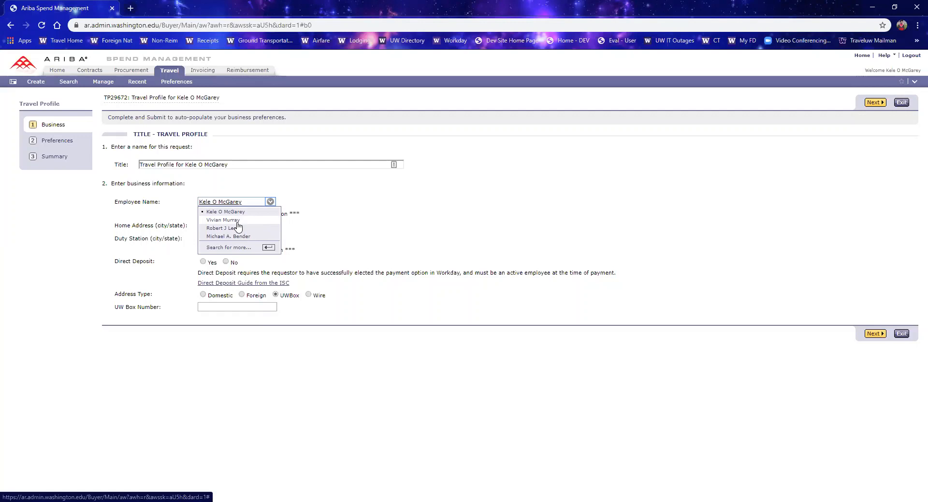
left_click(240, 249)
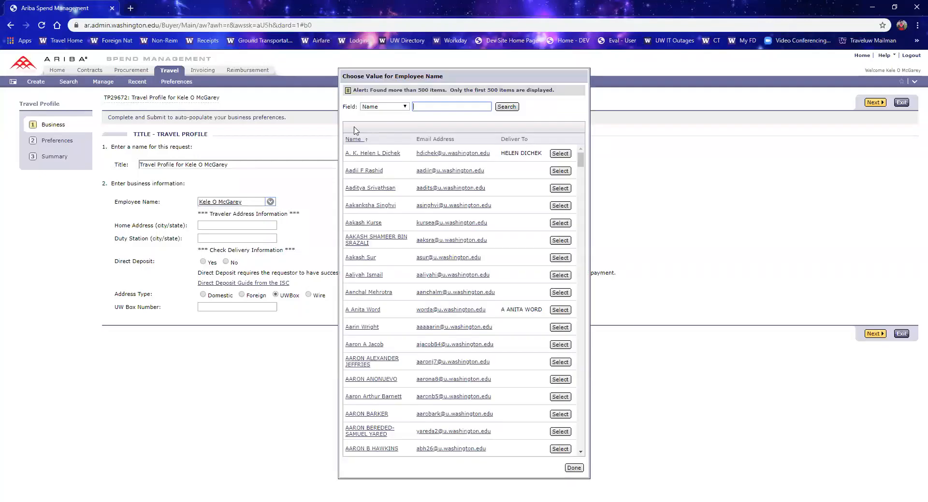
left_click(387, 107)
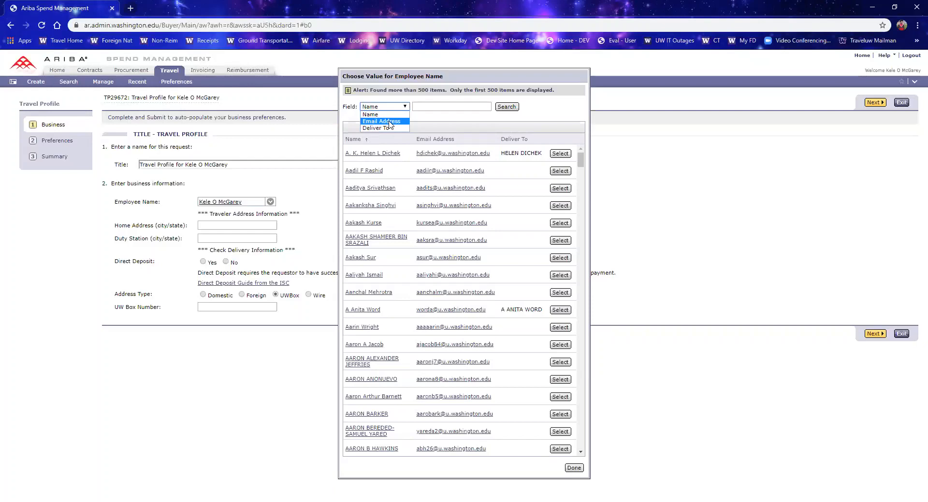
left_click(394, 116)
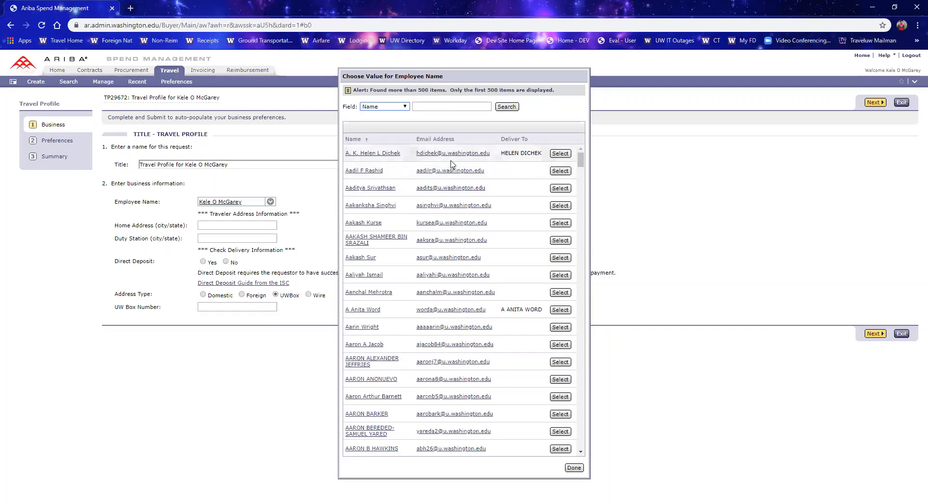
left_click(405, 107)
left_click(440, 106)
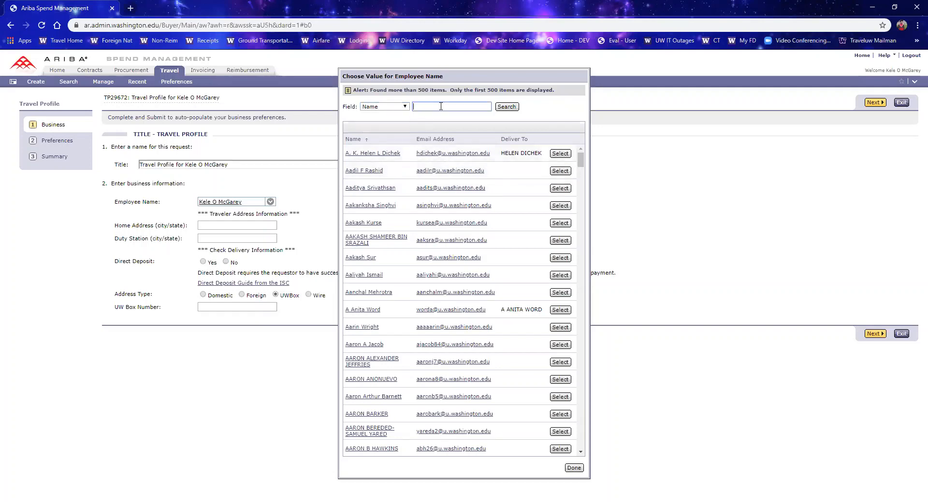
type("McGarey")
key("Return")
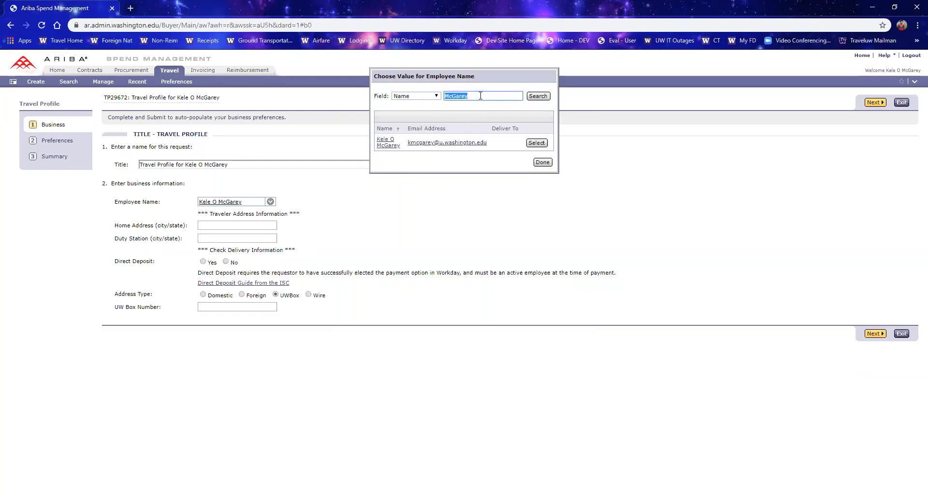
Step: Search the employee list for a different name and scroll through the matching results
type("Lee")
scroll(464, 241, "down", 10)
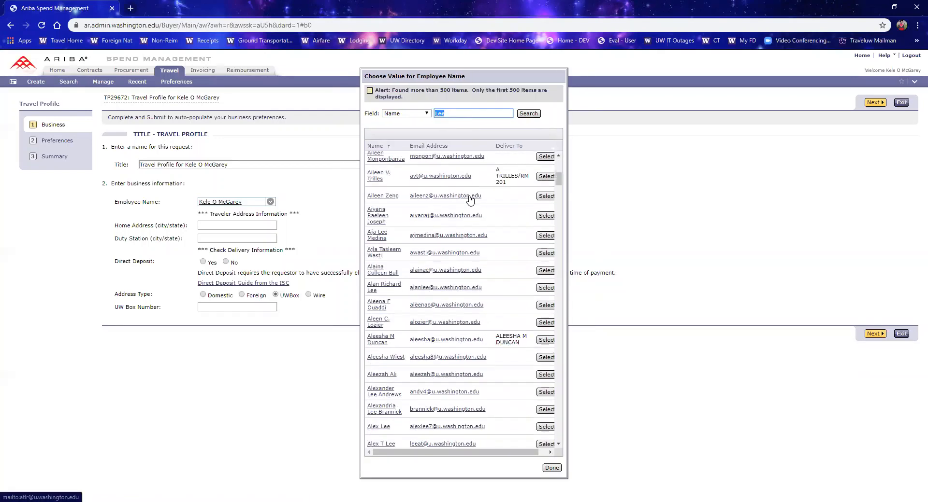
scroll(469, 197, "down", 8)
scroll(468, 216, "up", 13)
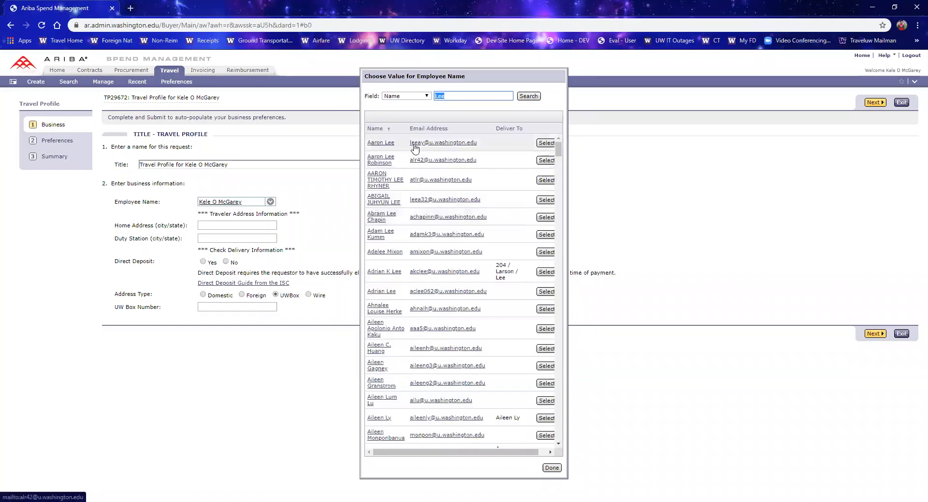
Step: Switch the chooser's search field to Email Address and search by the employee's e-mail username
left_click(407, 96)
left_click(408, 109)
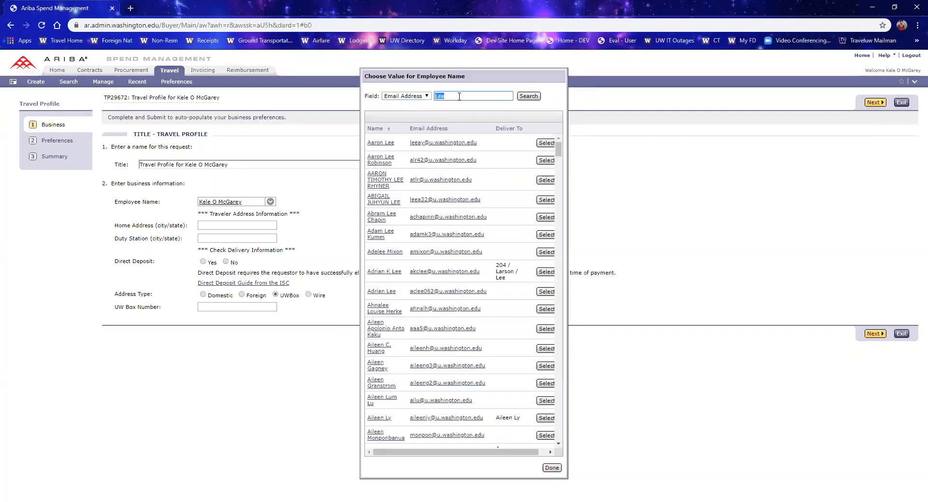
left_click(525, 96)
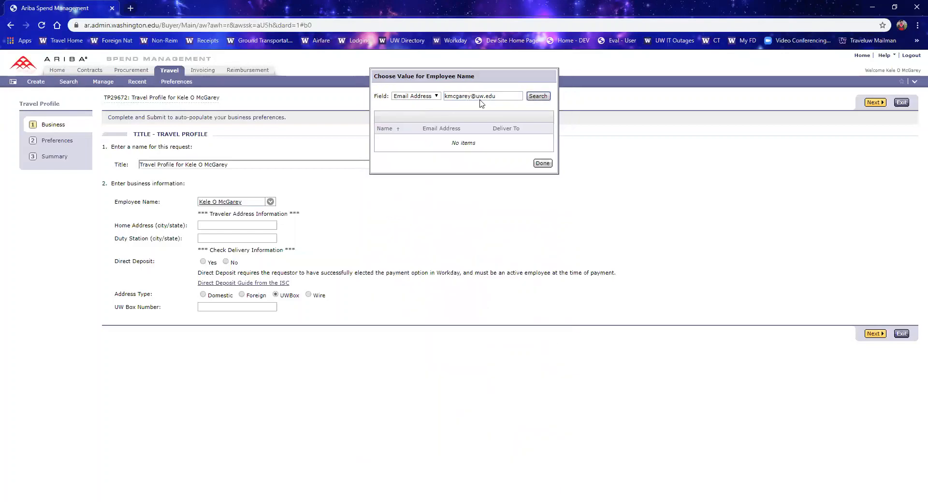
left_click_drag(498, 96, 472, 98)
key("BackSpace")
key("Return")
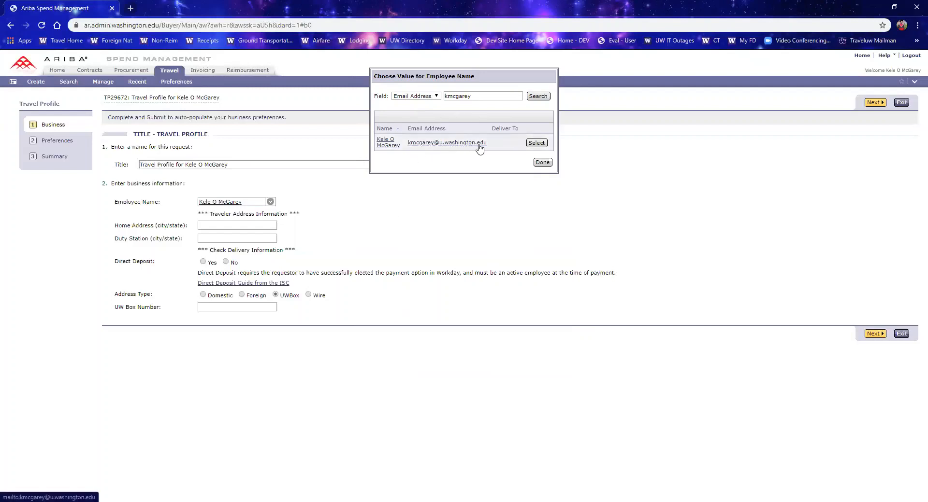
Step: Search by the employee's full university e-mail address and select the matching employee
left_click_drag(471, 96, 452, 96)
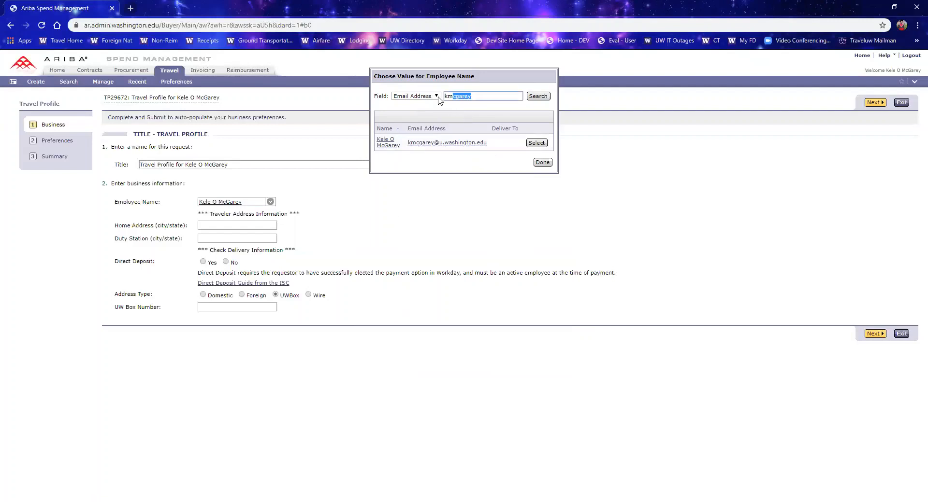
left_click(448, 110)
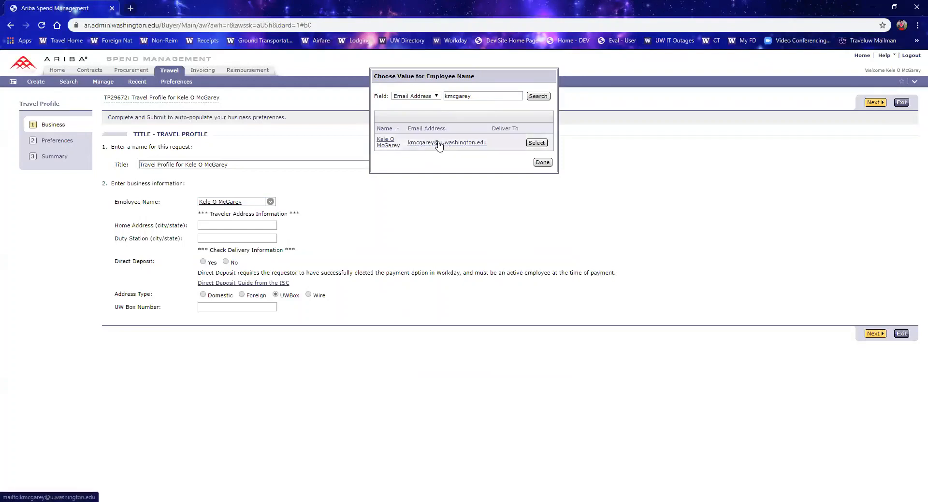
left_click(487, 95)
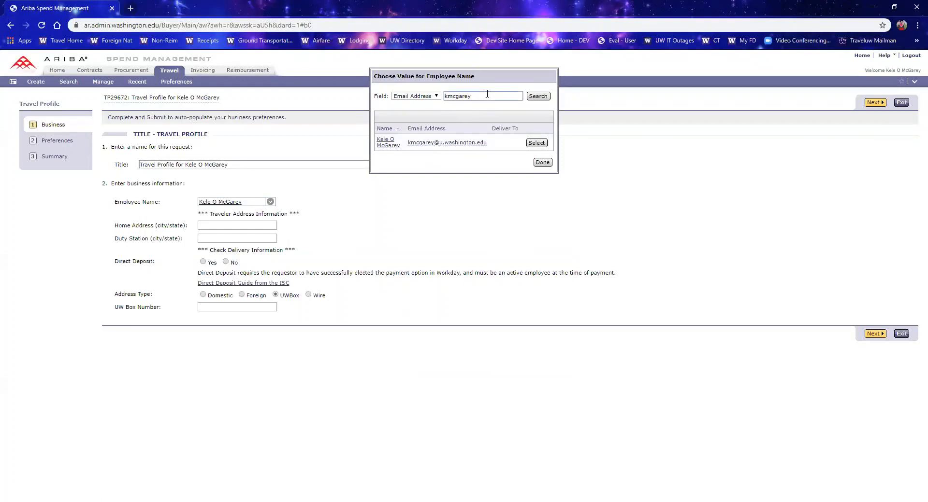
type("@u.washington.edu")
left_click(537, 97)
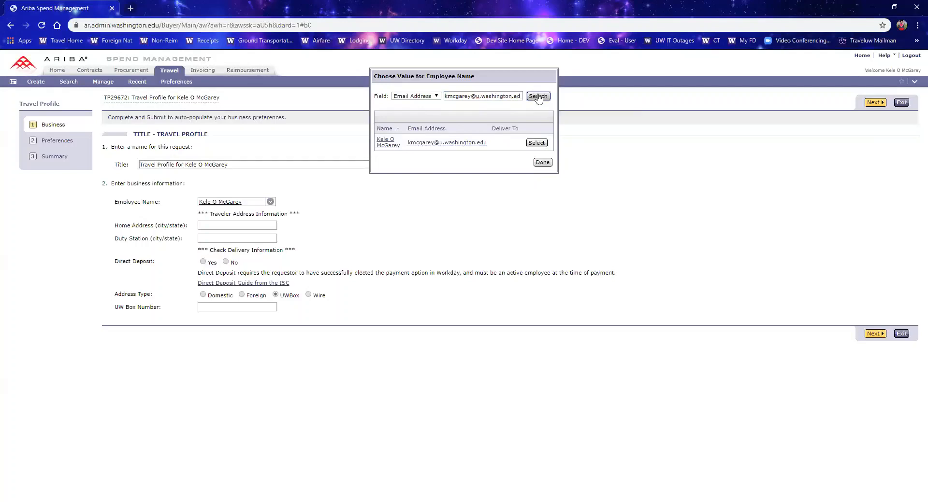
left_click(537, 144)
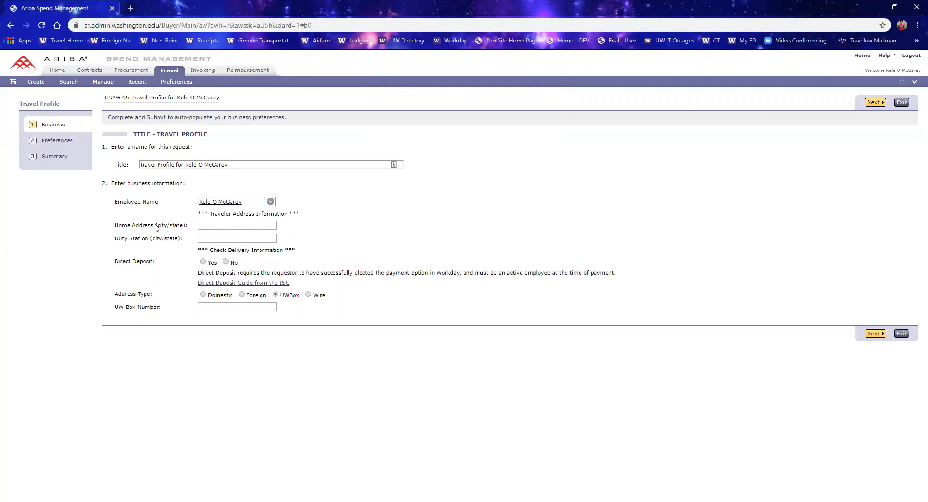
Step: Enter Seattle, WA as both the home address and the duty station
left_click_drag(155, 226, 187, 227)
left_click(214, 225)
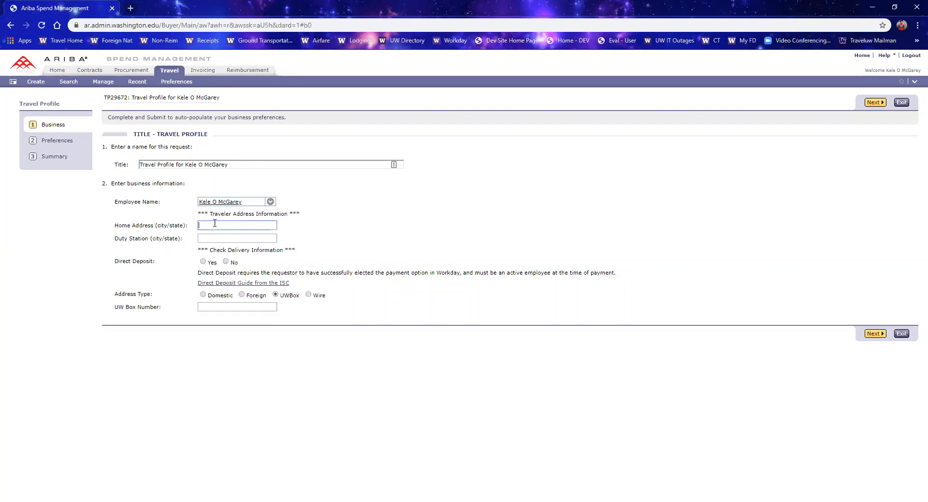
type("Seattle, WA")
left_click(354, 242)
left_click(238, 235)
type("Seattle, WA")
left_click(353, 245)
Step: Set Direct Deposit to Yes and fill in the employee's UW Box Number
left_click(203, 261)
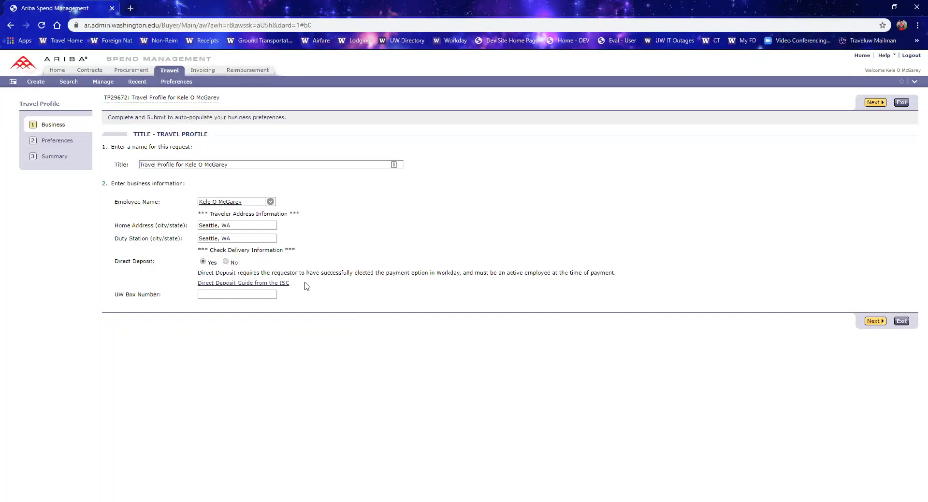
left_click(226, 262)
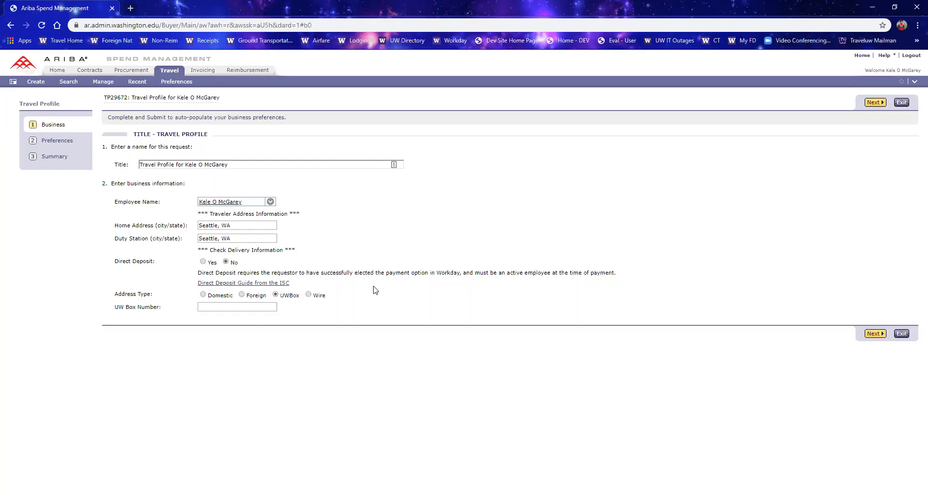
left_click(202, 262)
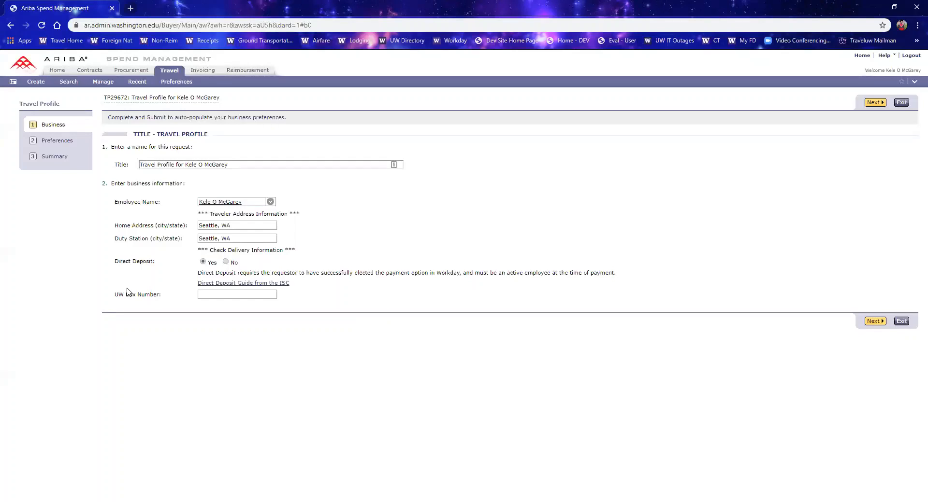
left_click(223, 296)
type("354967")
left_click(312, 319)
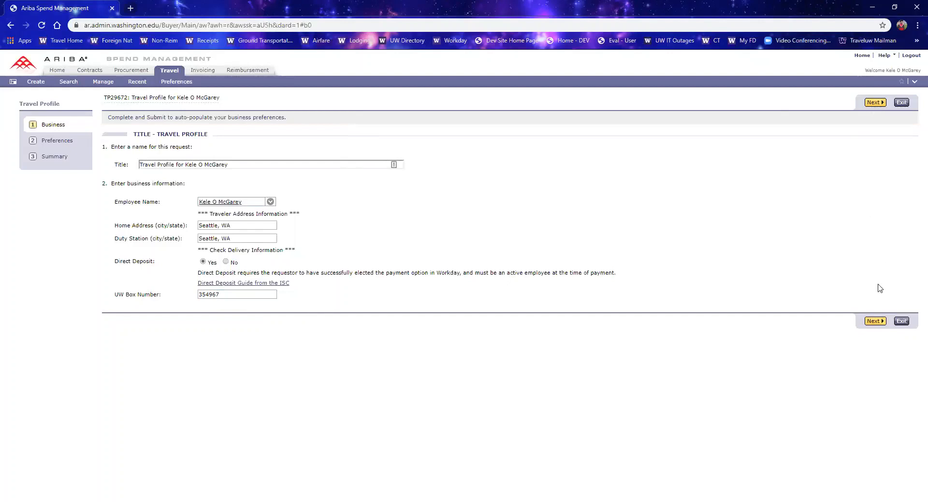
Step: Advance through the empty Preferences page to the Summary page
left_click(873, 103)
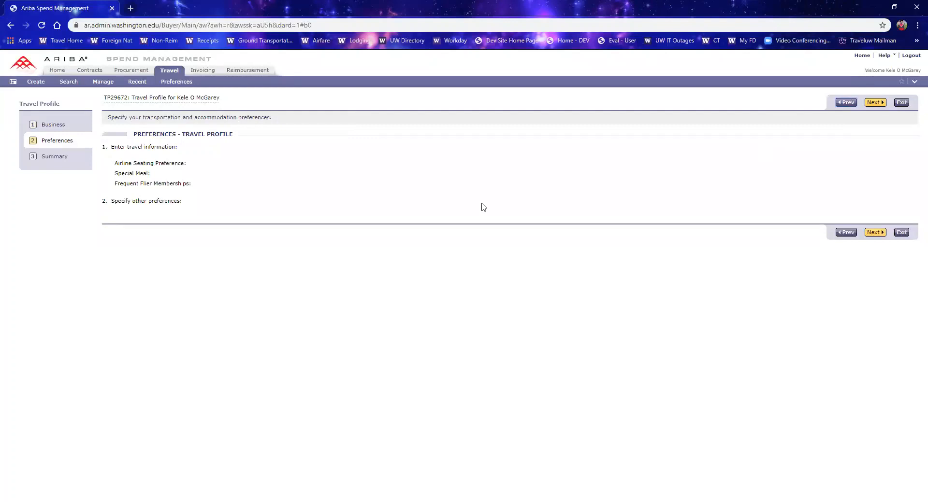
triple_click(167, 189)
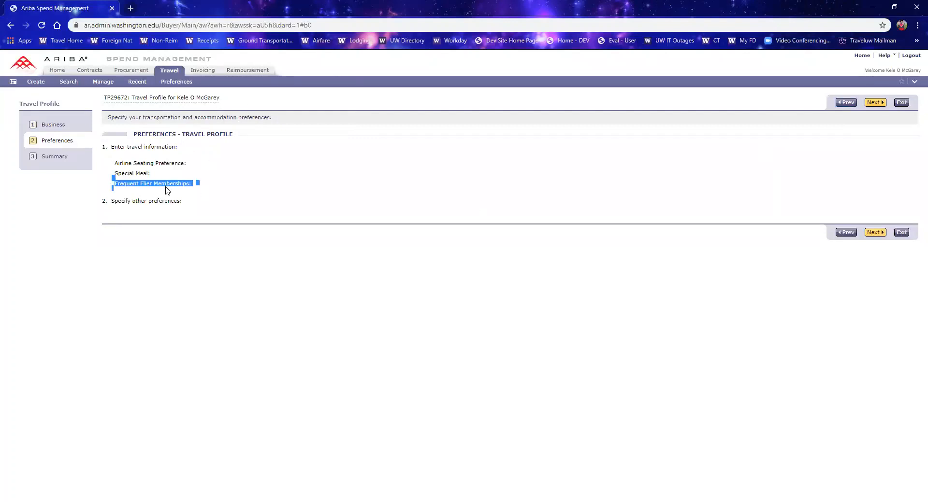
left_click(237, 212)
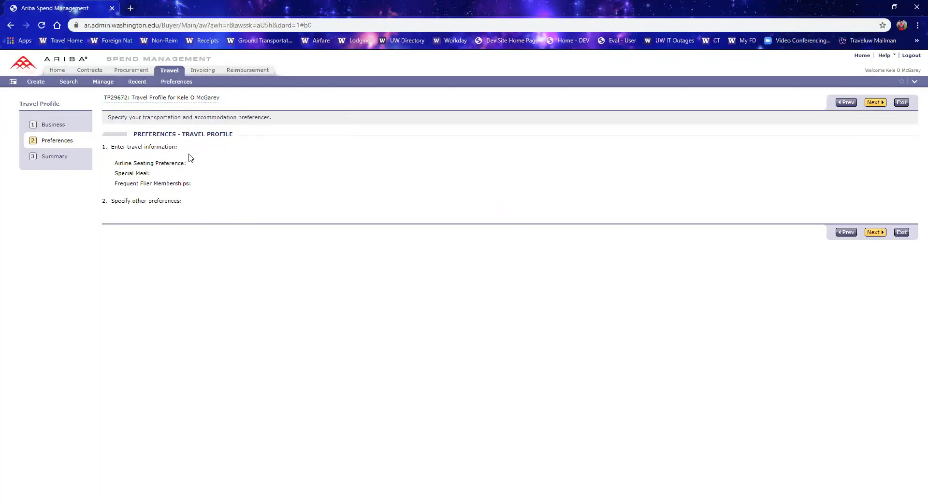
left_click(875, 103)
Step: Review the travel profile summary details and the comments area
scroll(616, 192, "down", 1)
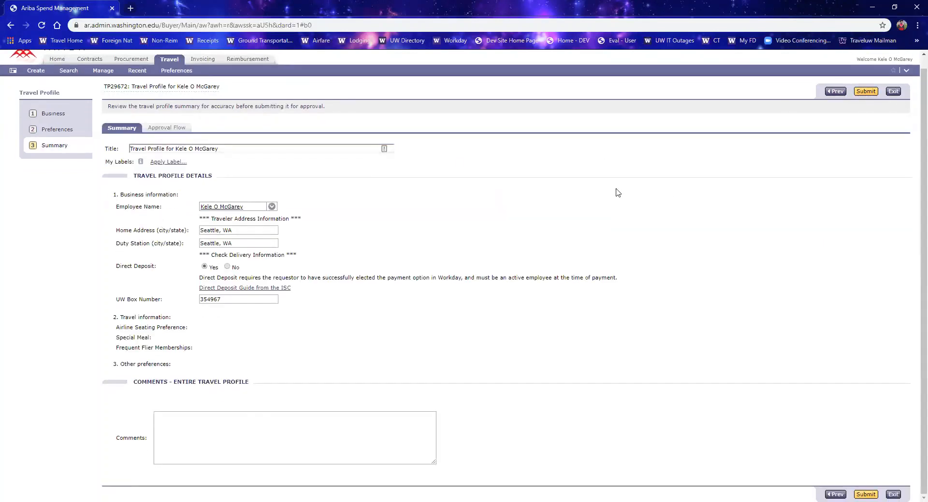
scroll(616, 192, "up", 1)
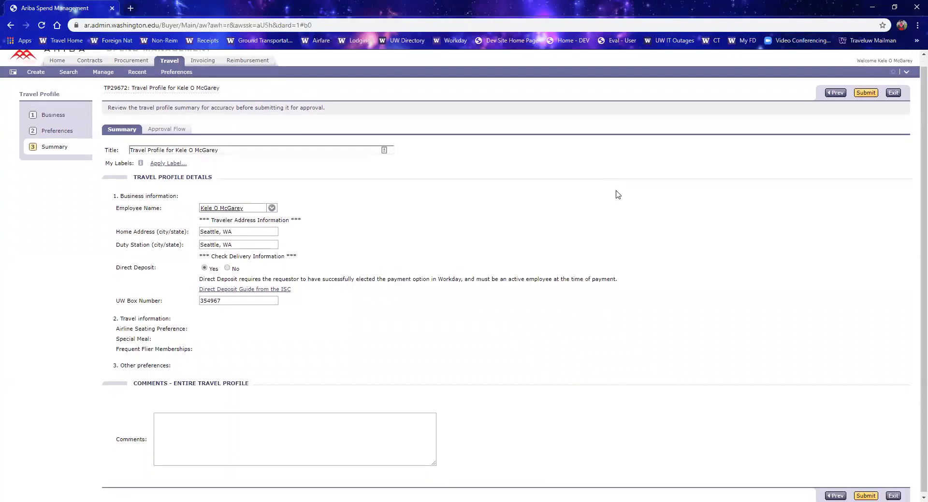
scroll(617, 192, "down", 1)
left_click(281, 439)
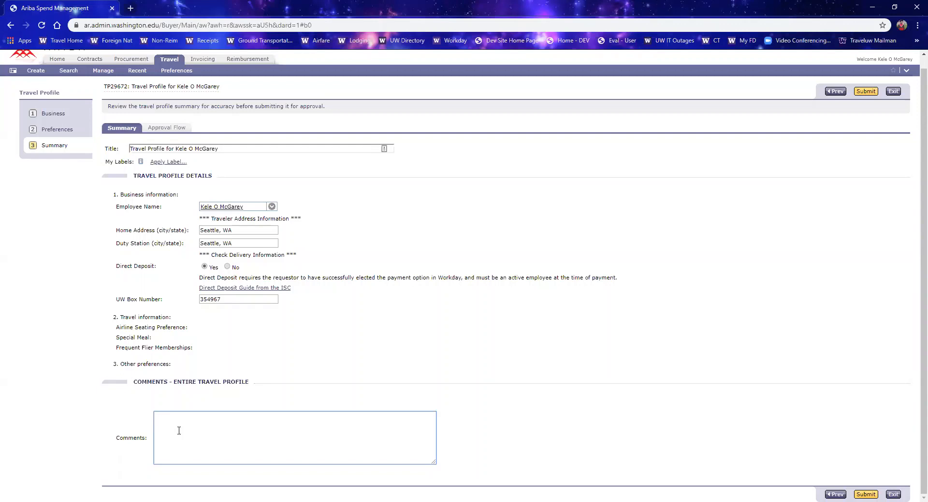
left_click(413, 387)
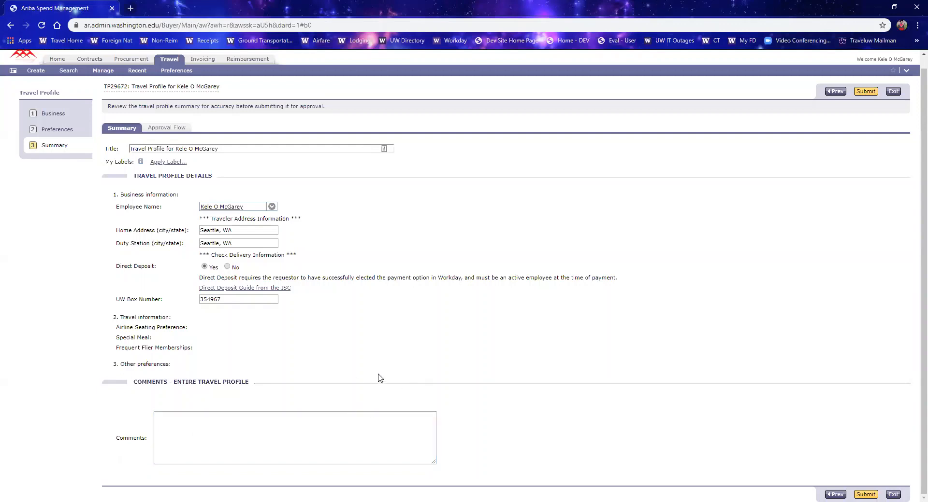
scroll(385, 337, "up", 1)
scroll(380, 338, "down", 1)
scroll(458, 373, "up", 1)
scroll(457, 373, "down", 1)
scroll(459, 374, "up", 1)
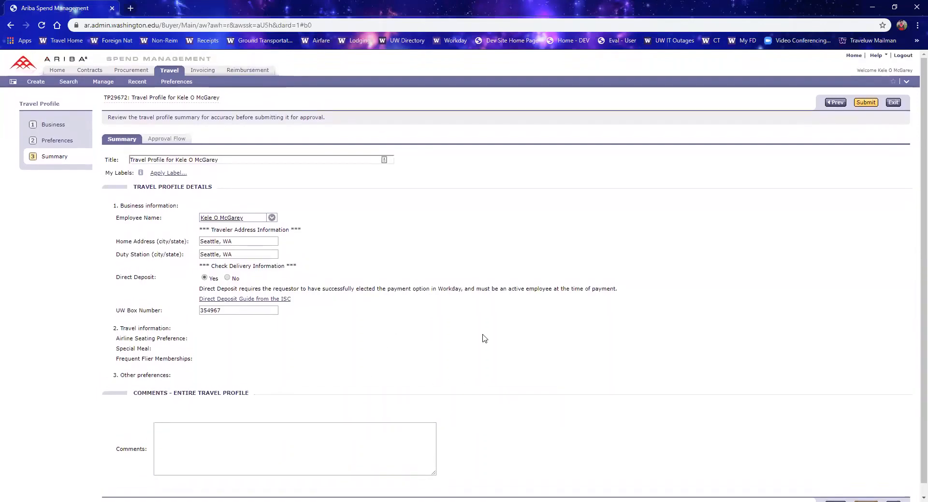
Step: Submit the travel profile for approval
left_click(865, 103)
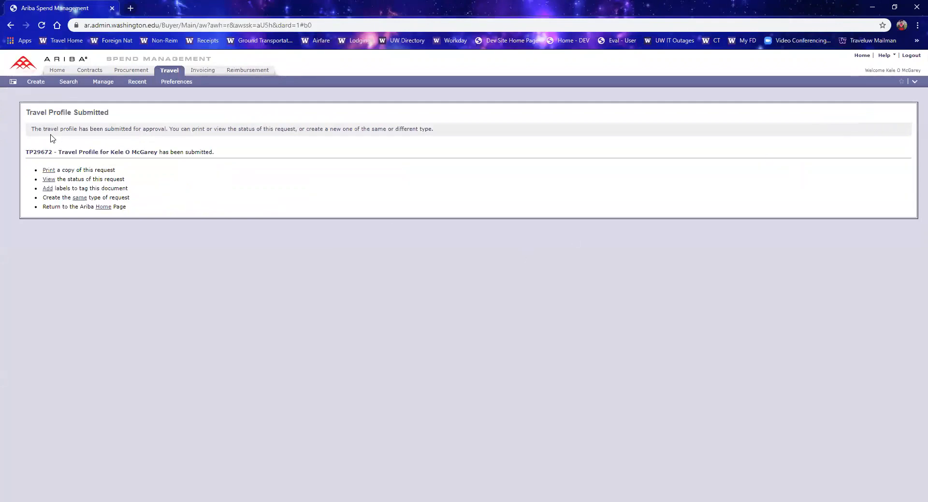
left_click_drag(31, 129, 168, 131)
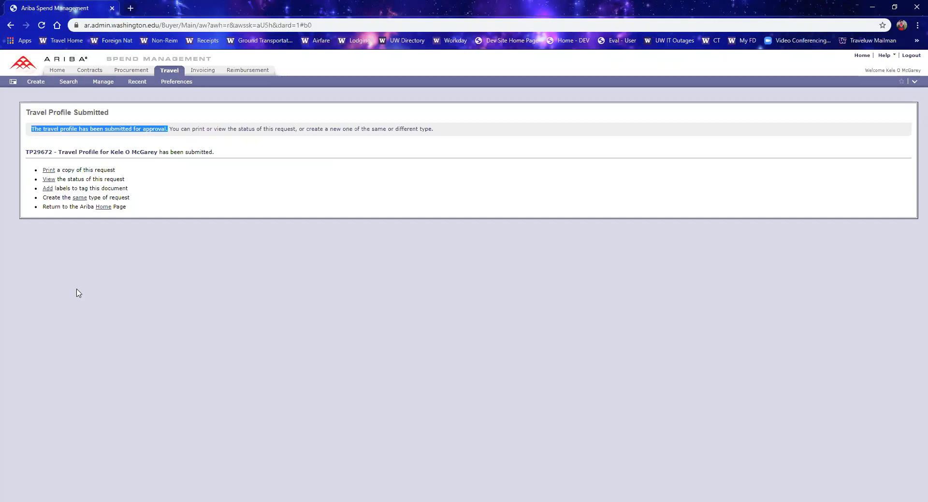
Step: Start a new expense report from the Travel dashboard and continue to its summary page
left_click(40, 83)
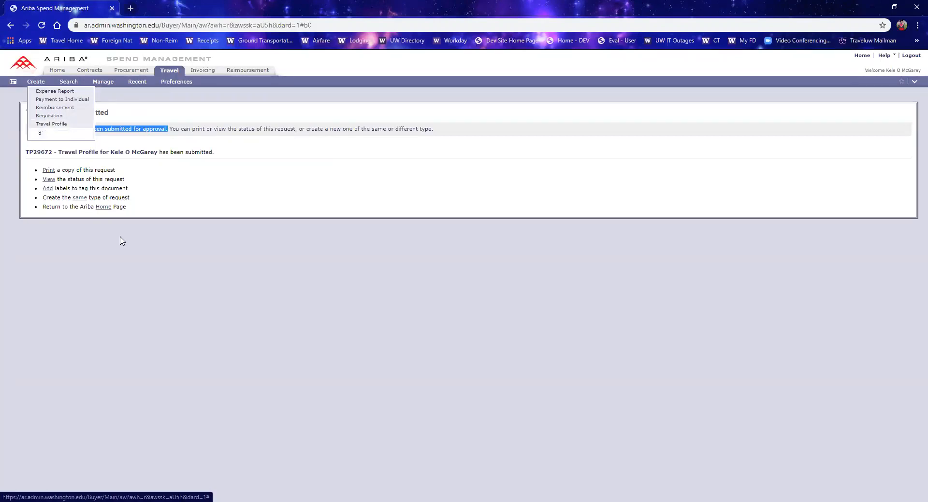
left_click(171, 303)
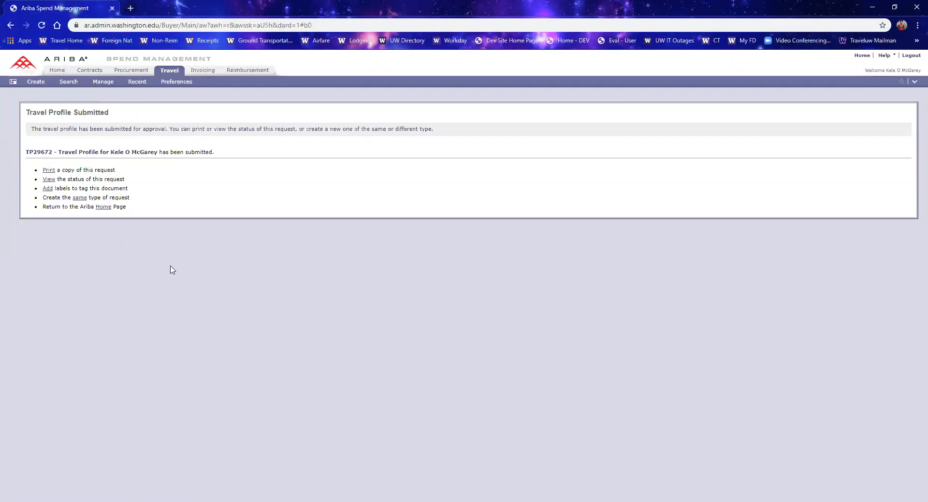
left_click(169, 74)
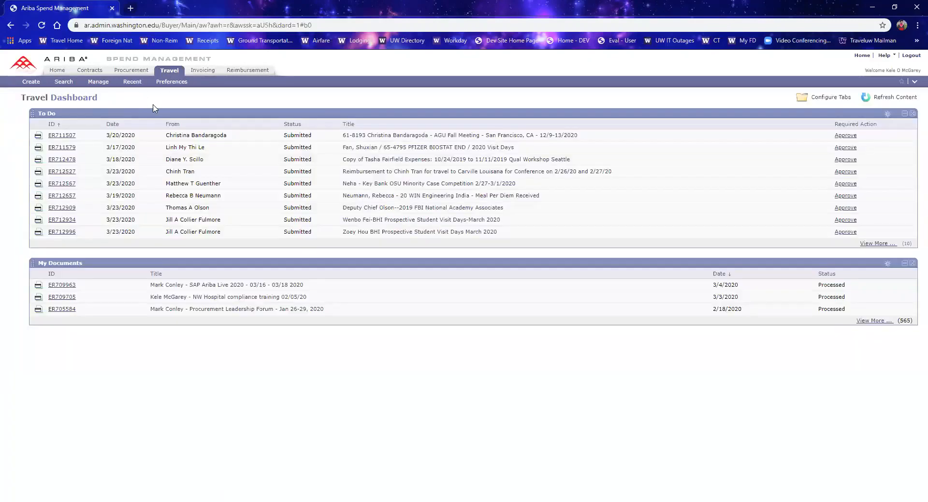
left_click(31, 82)
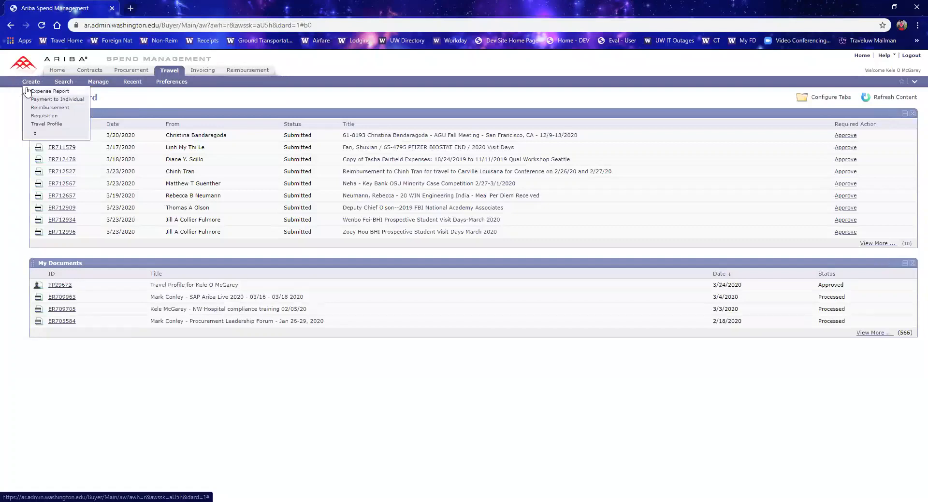
left_click(42, 93)
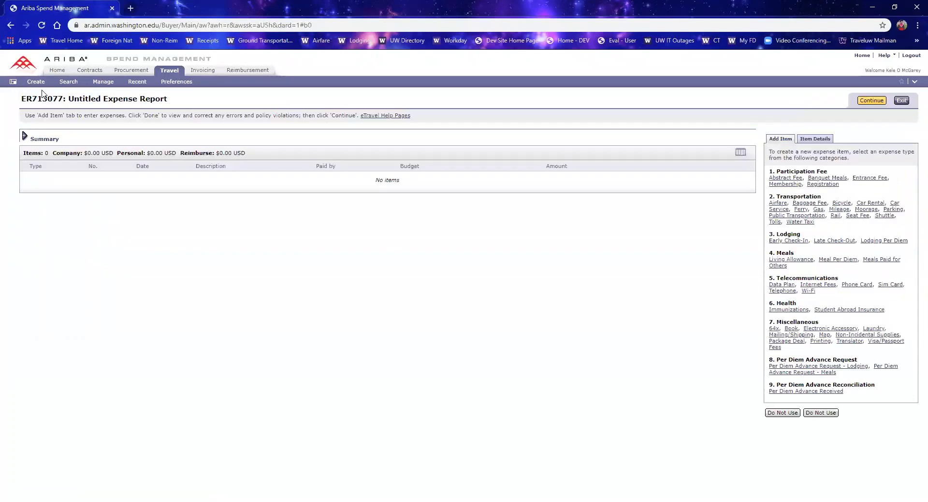
left_click(867, 101)
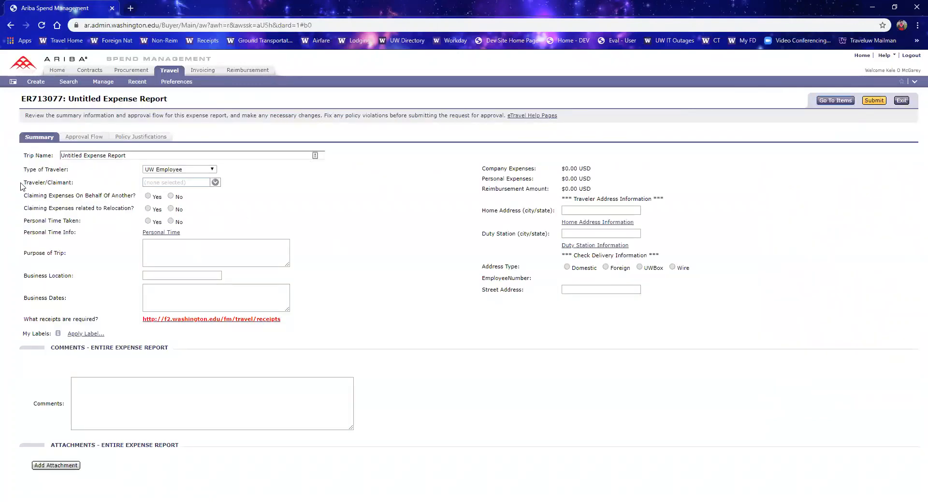
Step: Select the employee as the expense report's Traveler/Claimant
left_click_drag(21, 184, 69, 182)
left_click(79, 185)
left_click(70, 183)
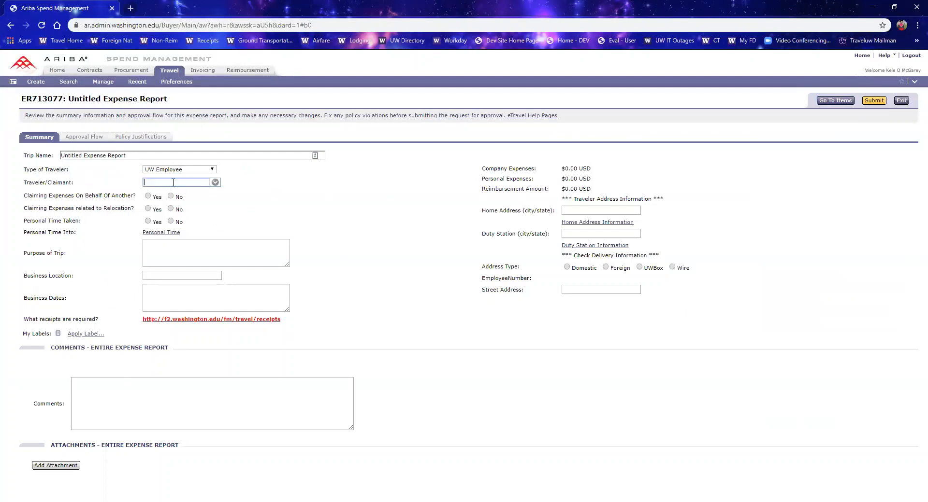
left_click(215, 182)
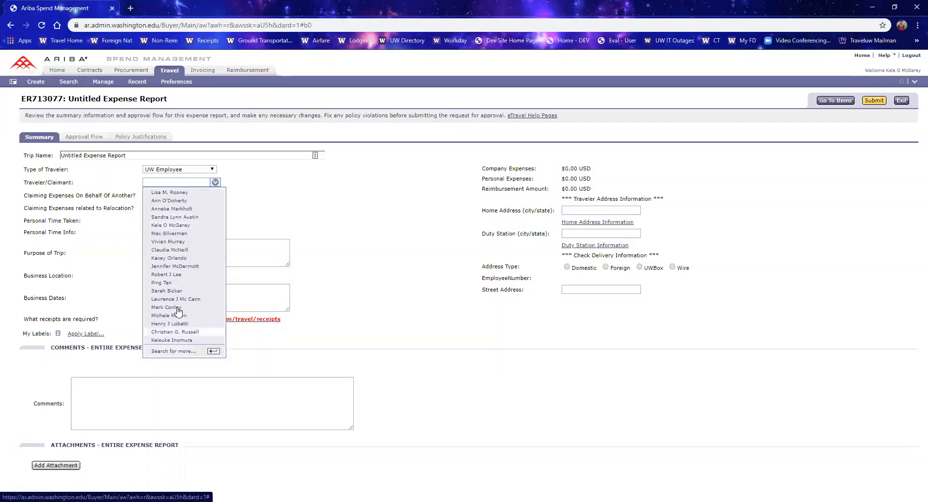
left_click(168, 226)
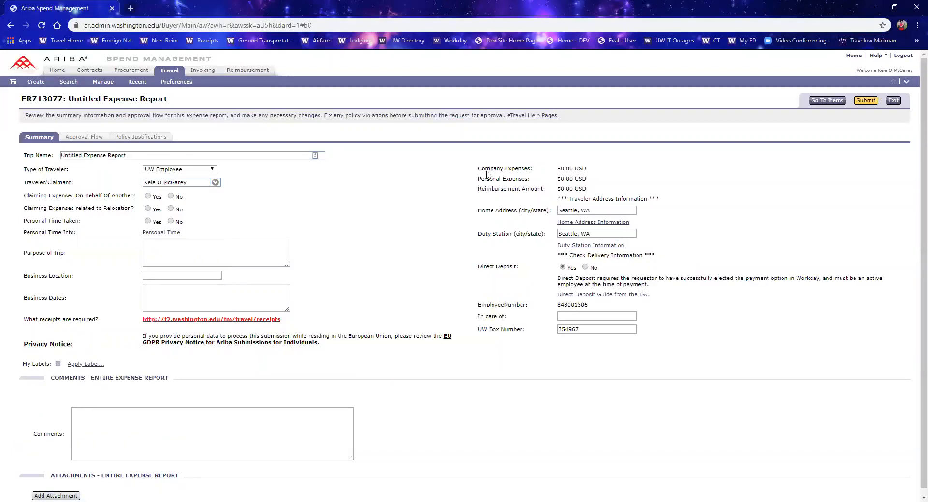
Step: Review the traveler address, direct deposit and UW box details filled in from the travel profile
left_click_drag(477, 166, 601, 261)
left_click(713, 252)
left_click_drag(607, 213, 558, 215)
left_click(598, 229)
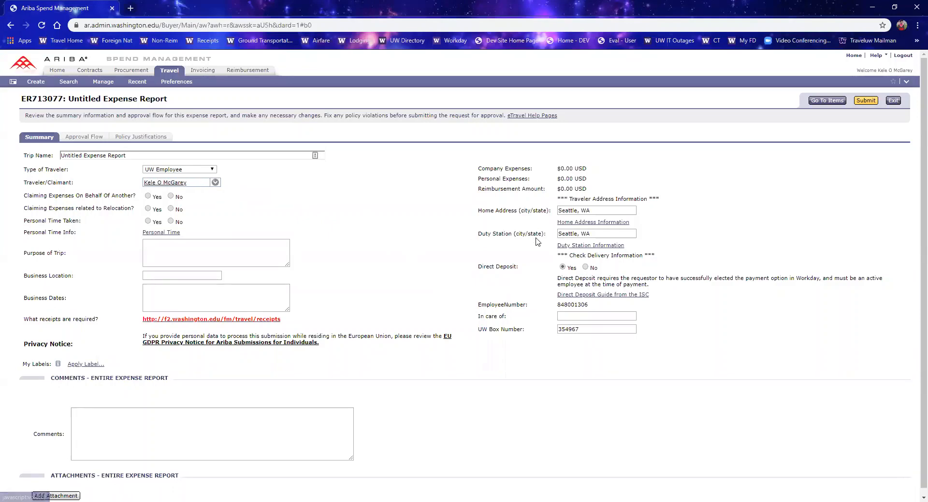
Step: Clear the Traveler/Claimant, home address, duty station and UW Box Number fields on the expense report
left_click(216, 183)
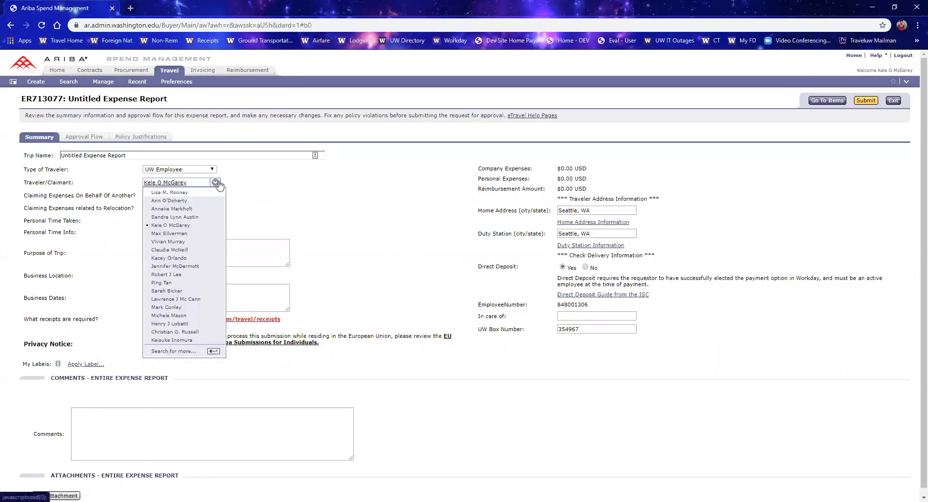
left_click(201, 181)
key("BackSpace")
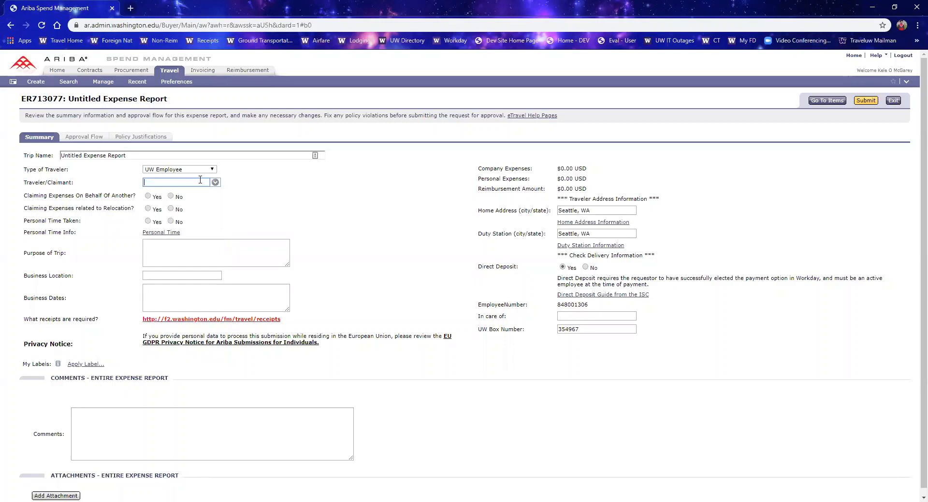
left_click_drag(595, 211, 531, 215)
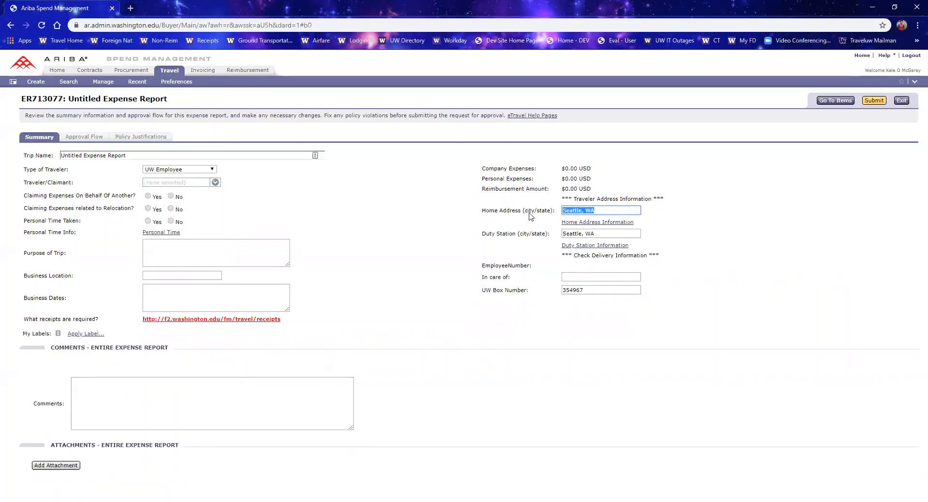
key("BackSpace")
left_click_drag(603, 233, 513, 238)
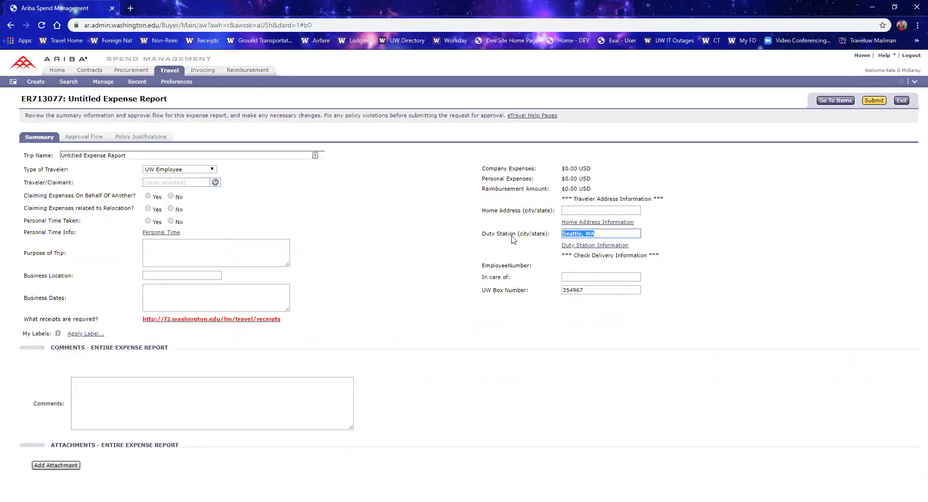
key("BackSpace")
left_click_drag(603, 289, 490, 295)
key("BackSpace")
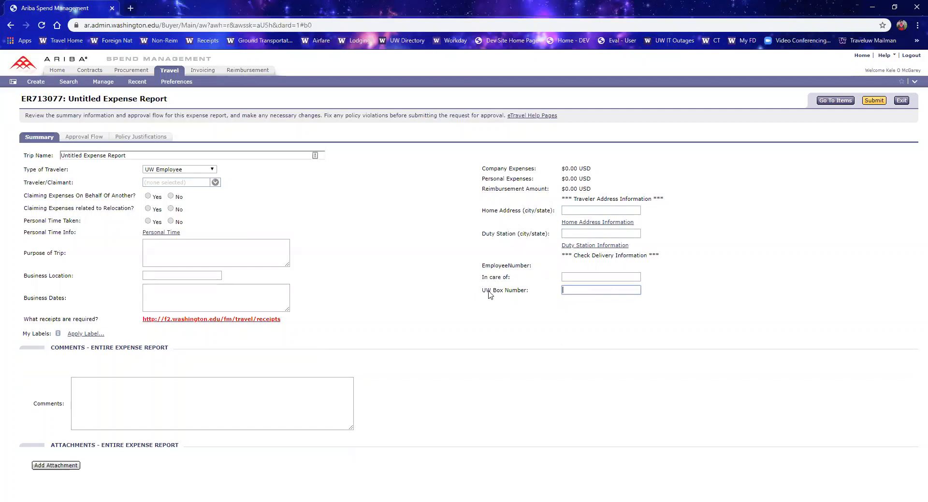
left_click(383, 254)
left_click(564, 210)
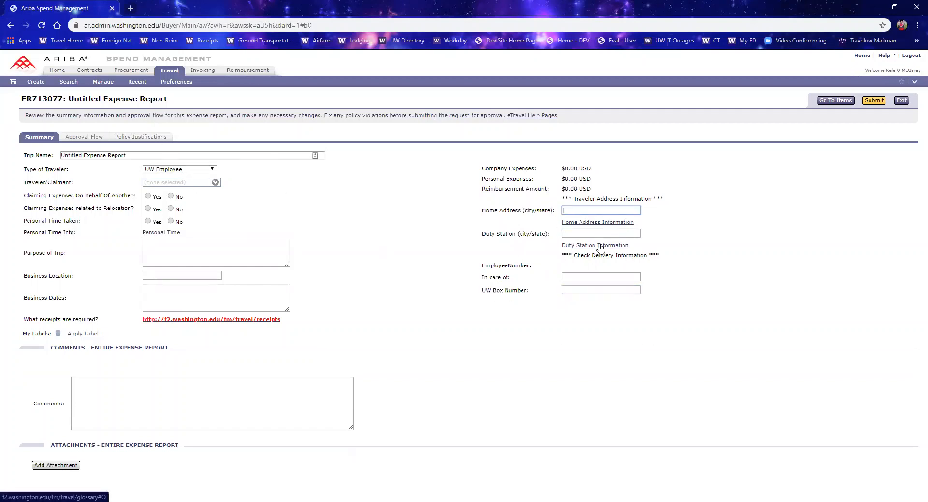
left_click(215, 183)
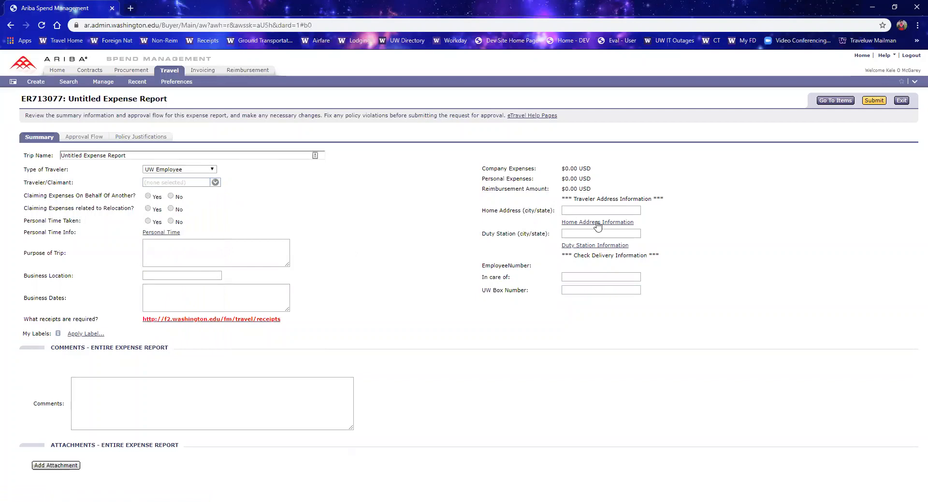
left_click(602, 289)
left_click(543, 364)
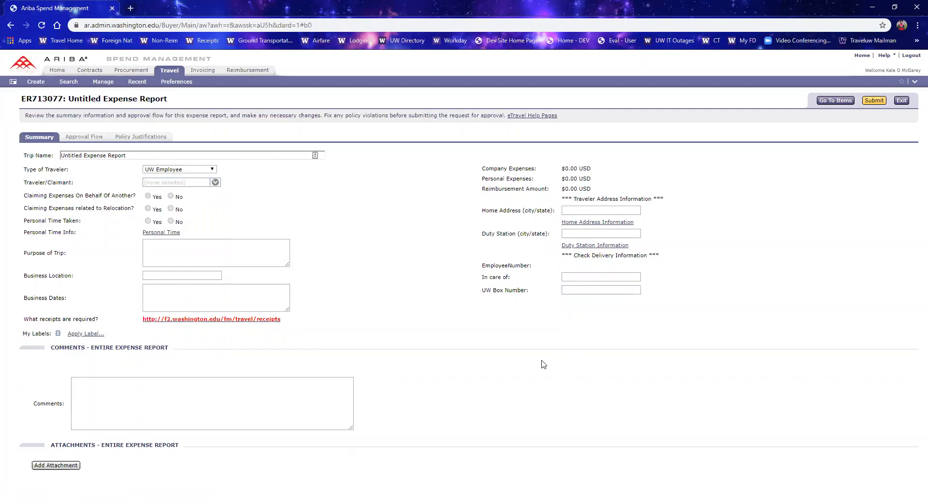